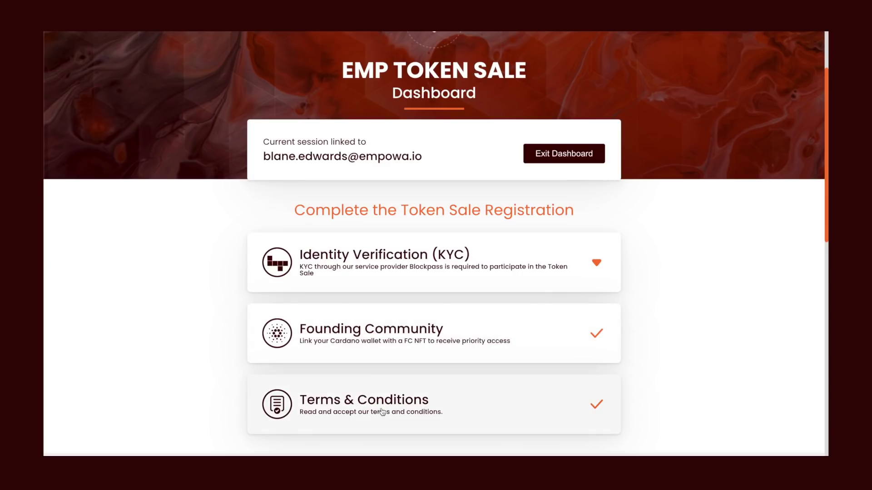
- Expand the My Tokens card to show token requests and the next round date, 24 Jan 2022
{"action": "scroll", "coordinate": [268, 271], "scroll_direction": "up", "scroll_amount": 1}
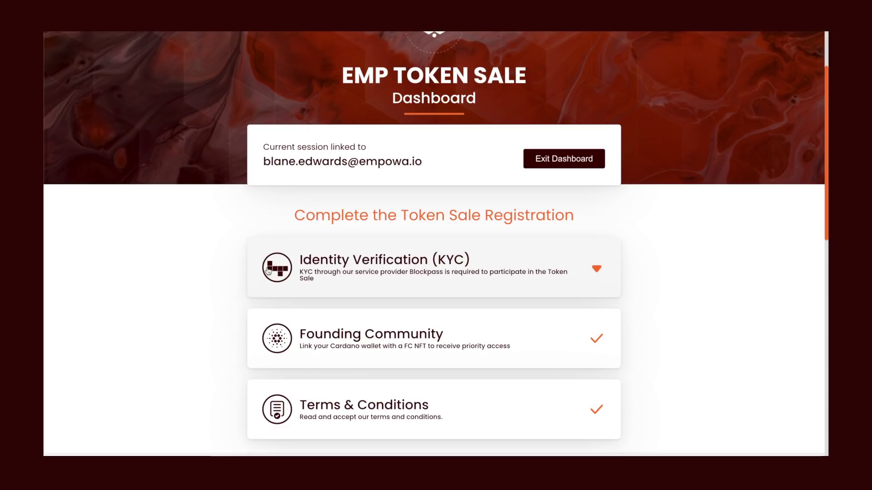
{"action": "left_click_drag", "start_coordinate": [827, 146], "coordinate": [826, 148]}
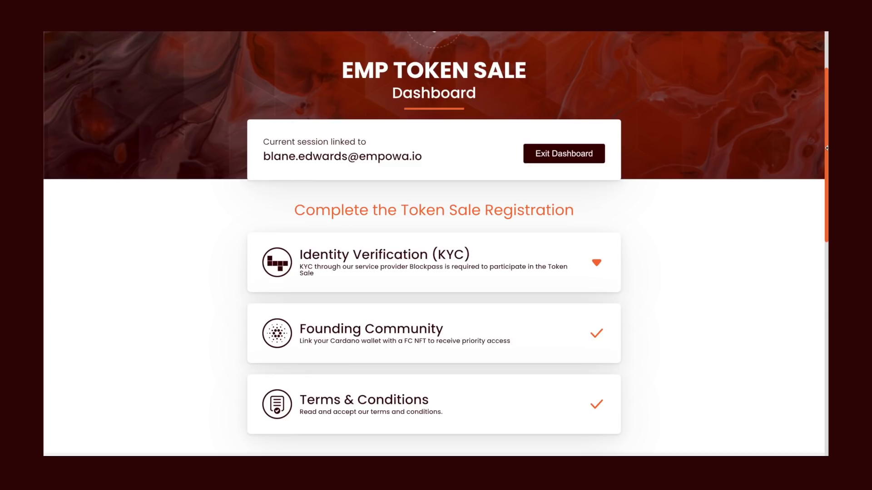
{"action": "scroll", "coordinate": [826, 148], "scroll_direction": "up", "scroll_amount": 1}
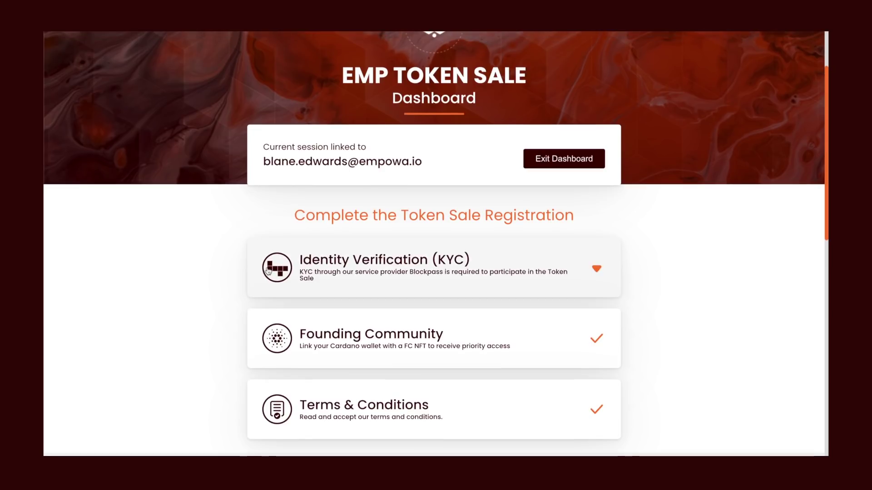
{"action": "scroll", "coordinate": [600, 198], "scroll_direction": "down", "scroll_amount": 5}
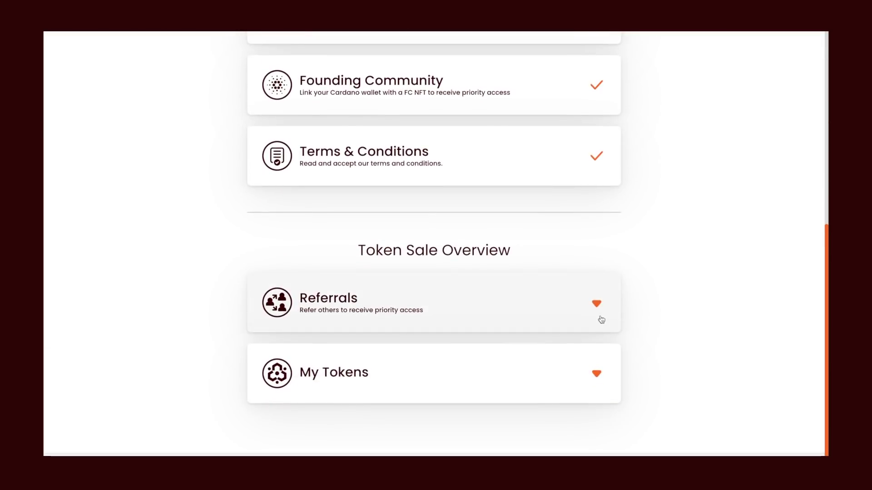
{"action": "left_click", "coordinate": [573, 376]}
- Read the My Tokens Instructions popup, then close it
{"action": "scroll", "coordinate": [656, 350], "scroll_direction": "down", "scroll_amount": 5}
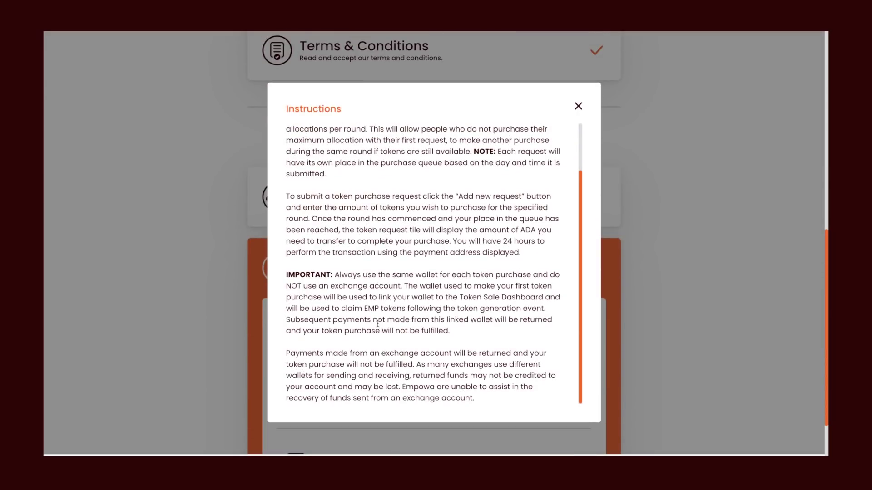
{"action": "scroll", "coordinate": [377, 326], "scroll_direction": "up", "scroll_amount": 2}
{"action": "left_click", "coordinate": [579, 108]}
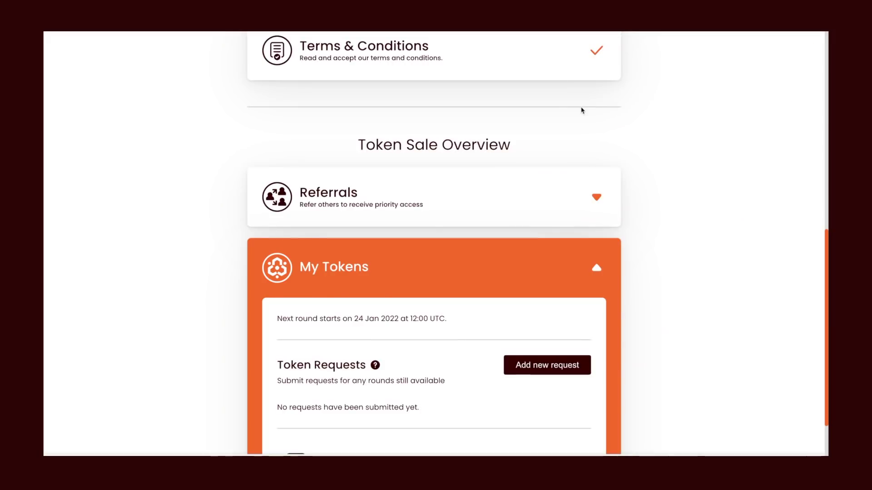
{"action": "scroll", "coordinate": [549, 222], "scroll_direction": "down", "scroll_amount": 3}
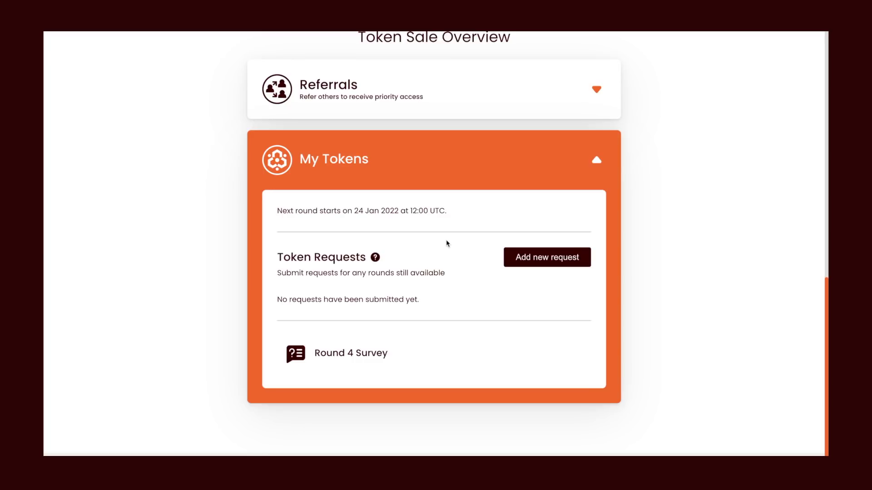
- Create a new token request for Round 1 with a token amount of 500 and submit it
{"action": "left_click", "coordinate": [538, 264]}
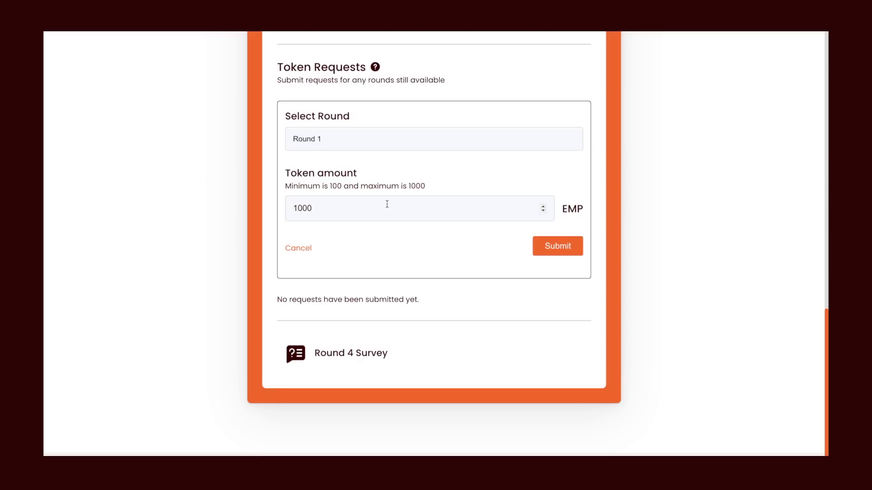
{"action": "double_click", "coordinate": [379, 204]}
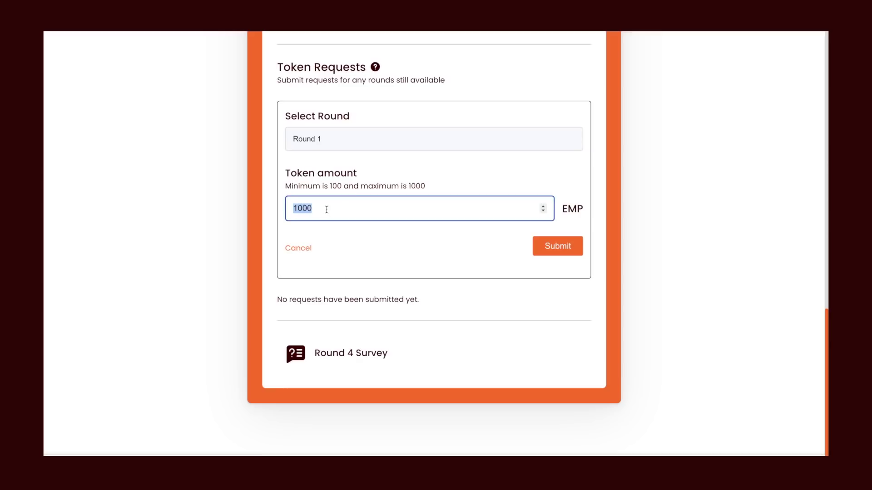
{"action": "type", "text": "500"}
{"action": "left_click", "coordinate": [547, 254]}
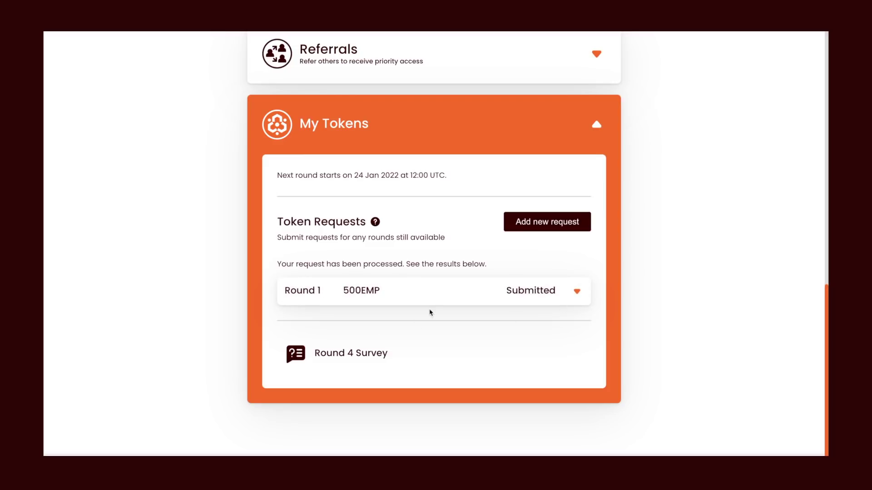
- Add a new request with Round 3 selected, giving 4000 EMP, and submit it
{"action": "left_click", "coordinate": [523, 228]}
{"action": "left_click", "coordinate": [389, 296]}
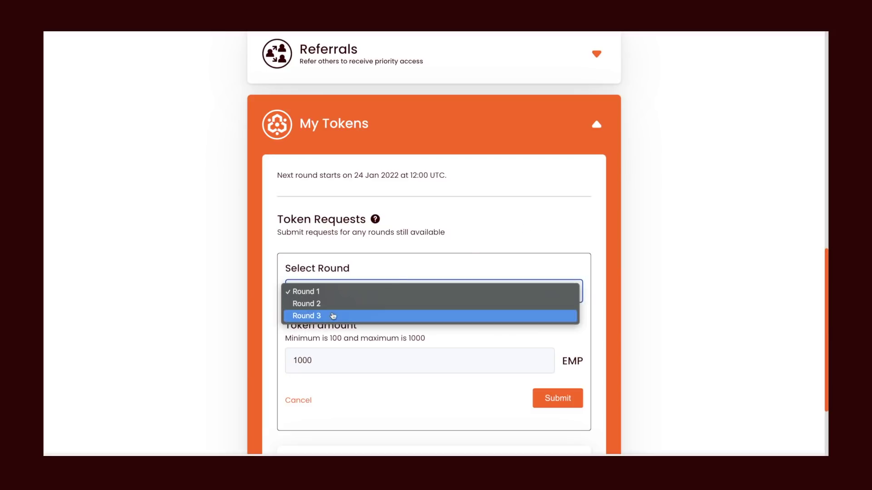
{"action": "left_click", "coordinate": [335, 304]}
{"action": "scroll", "coordinate": [405, 265], "scroll_direction": "down", "scroll_amount": 2}
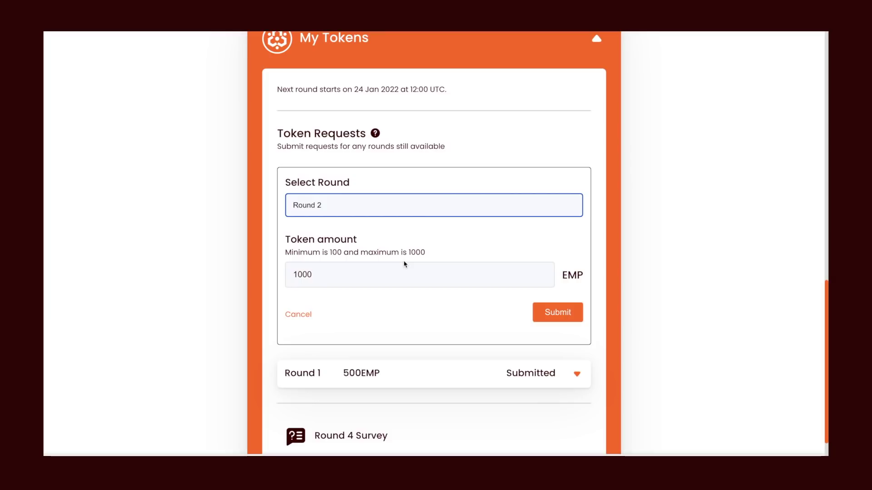
{"action": "left_click", "coordinate": [372, 212]}
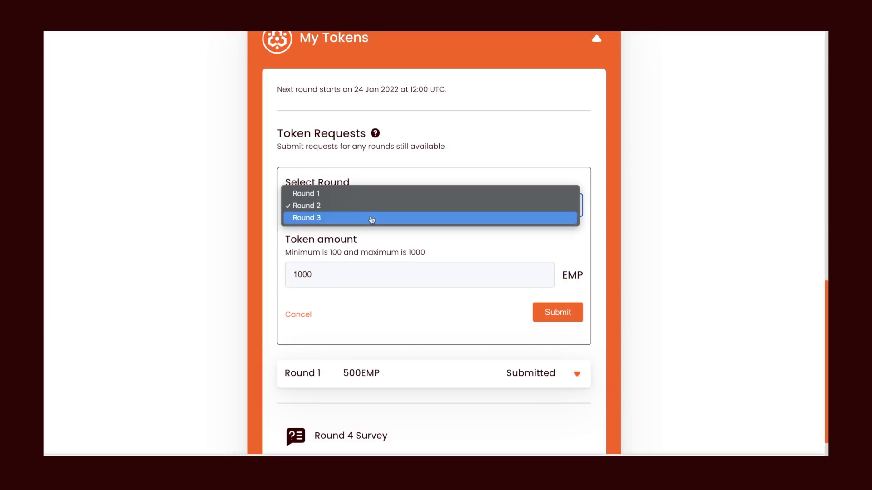
{"action": "left_click", "coordinate": [370, 218]}
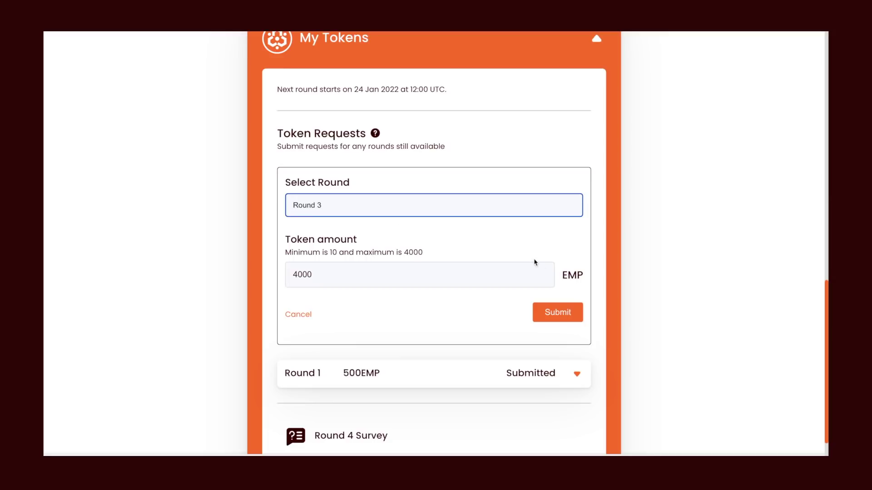
{"action": "left_click", "coordinate": [558, 315]}
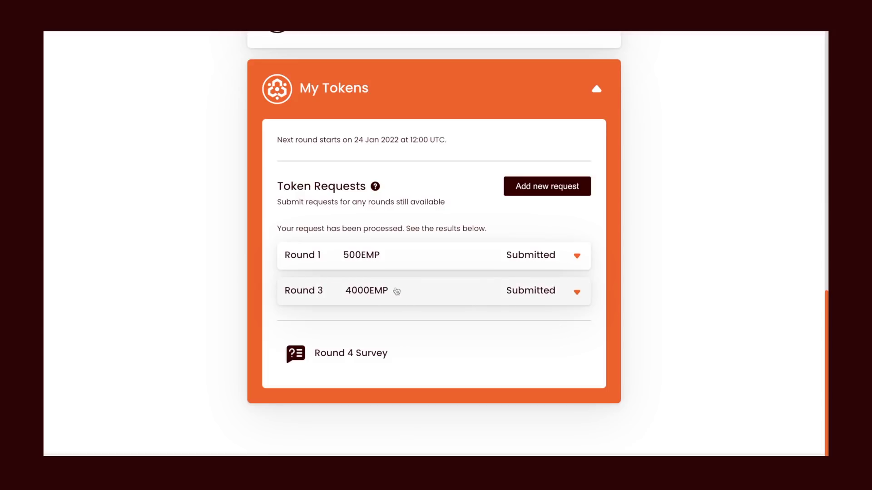
{"action": "left_click", "coordinate": [577, 292]}
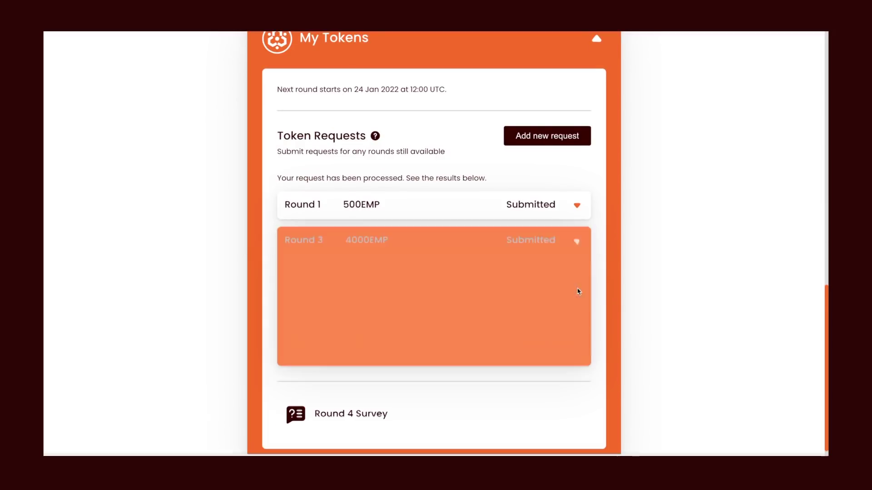
{"action": "left_click", "coordinate": [576, 241]}
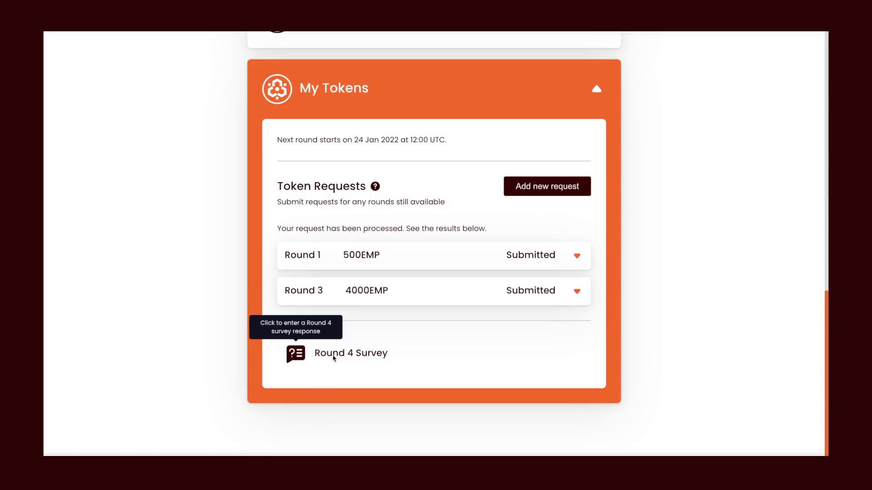
- In the Round 4 Survey, replace the 0 with 20000 additional EMP and submit
{"action": "left_click", "coordinate": [333, 358]}
{"action": "left_click", "coordinate": [320, 331]}
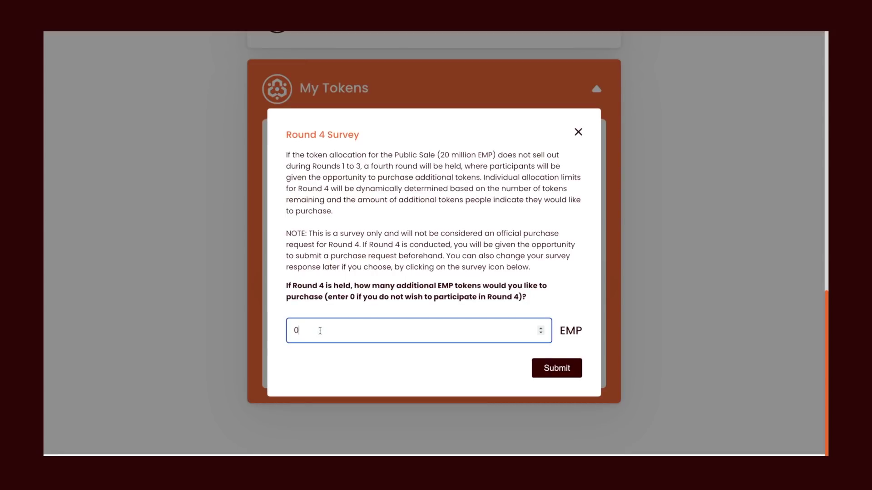
{"action": "key", "text": "BackSpace"}
{"action": "type", "text": "20000"}
{"action": "left_click", "coordinate": [551, 371]}
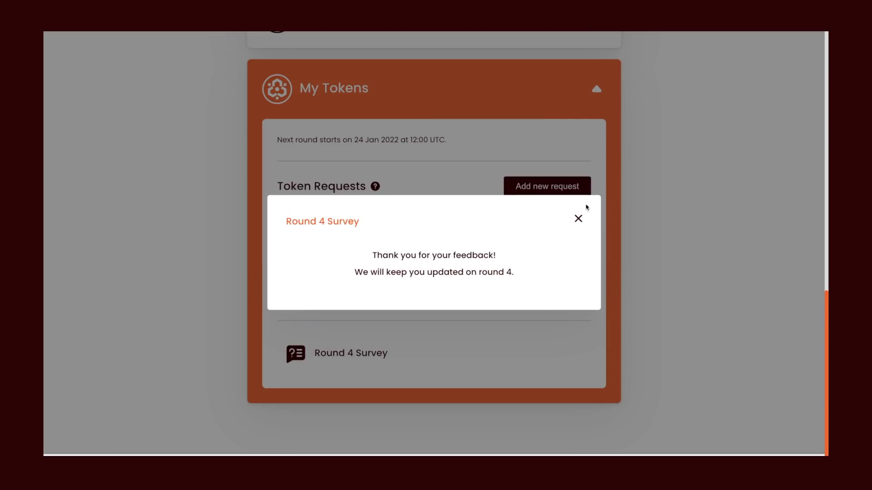
- Dismiss the survey thank-you message and expand the Active Round 1 500EMP request row
{"action": "left_click", "coordinate": [578, 219]}
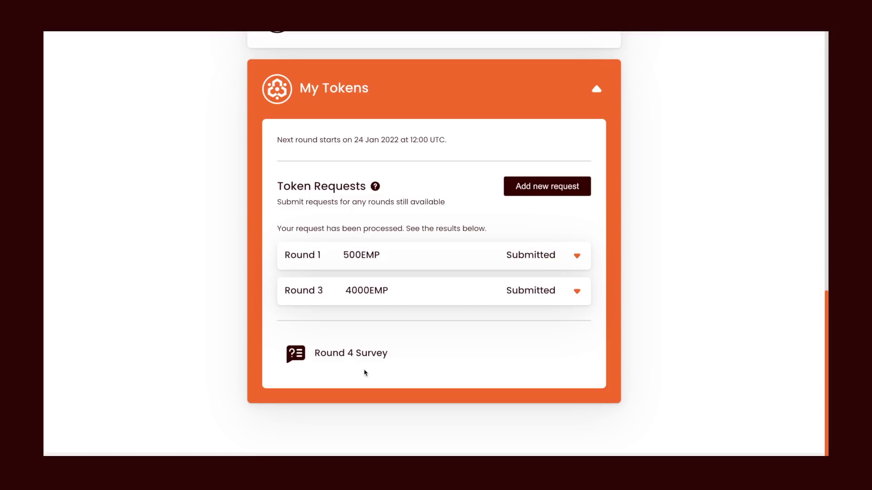
{"action": "scroll", "coordinate": [365, 373], "scroll_direction": "up", "scroll_amount": 1}
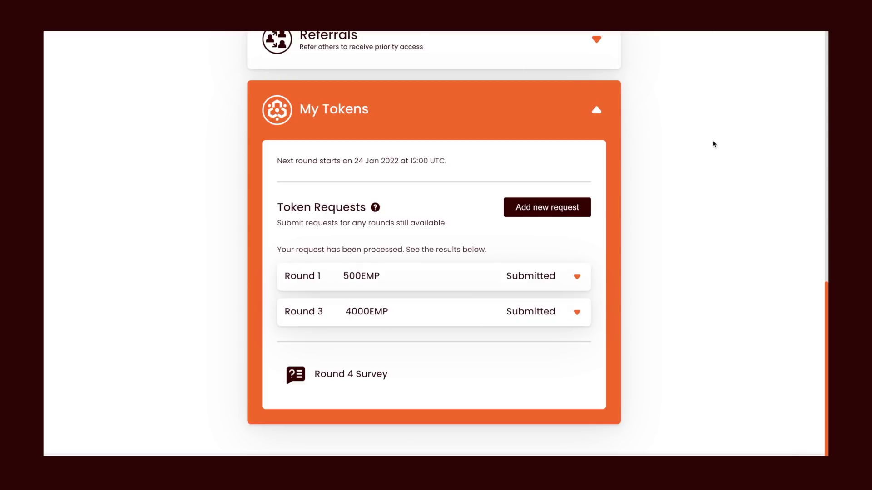
{"action": "left_click", "coordinate": [562, 264]}
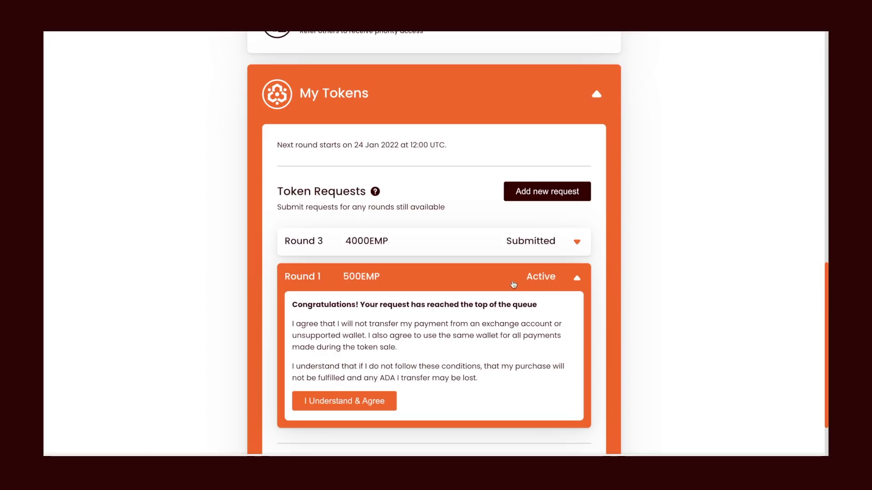
- Read through the Round 1 purchase conditions agreement in the request panel
{"action": "scroll", "coordinate": [545, 279], "scroll_direction": "down", "scroll_amount": 1}
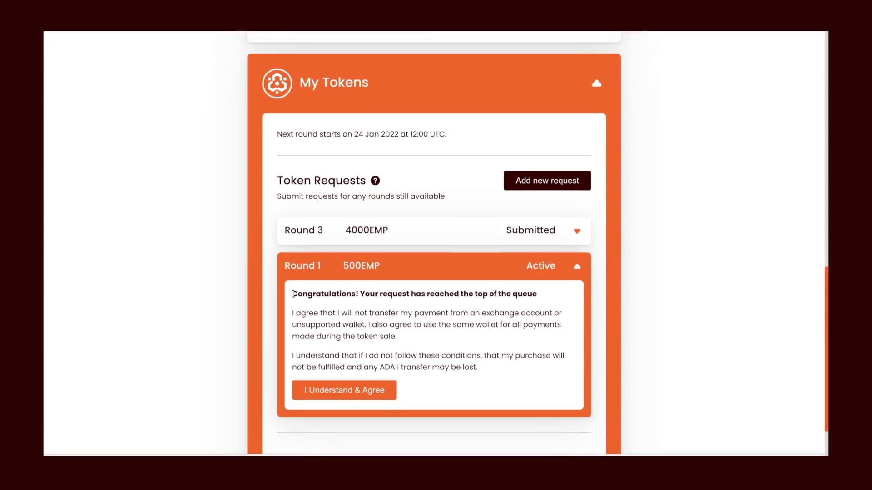
{"action": "left_click_drag", "start_coordinate": [292, 294], "coordinate": [488, 292]}
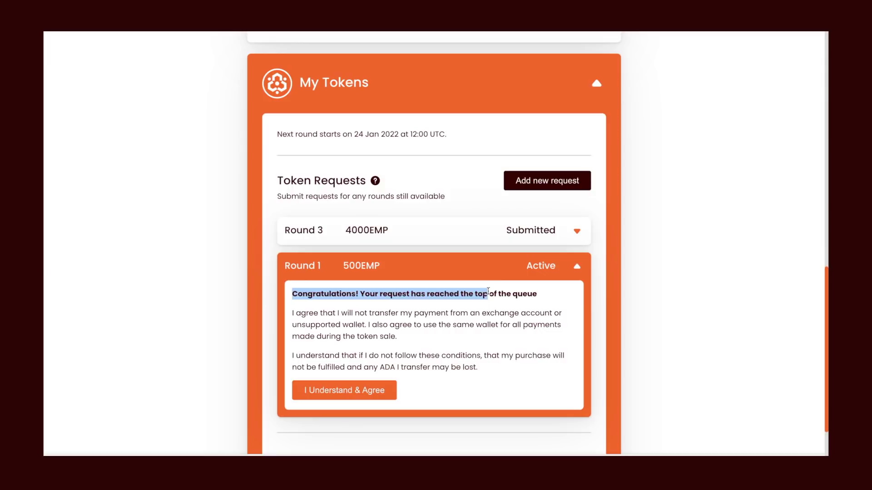
{"action": "left_click", "coordinate": [490, 314]}
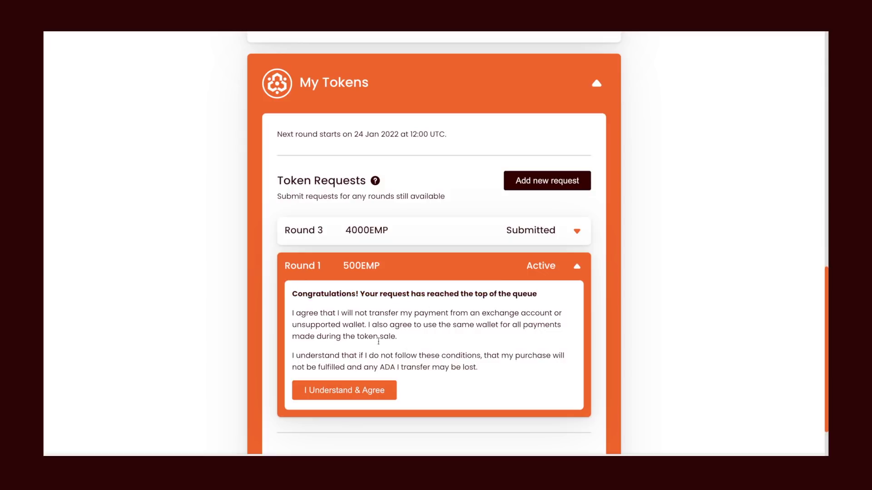
- Accept the purchase conditions and copy the 103.31 ADA payment address
{"action": "left_click", "coordinate": [333, 394]}
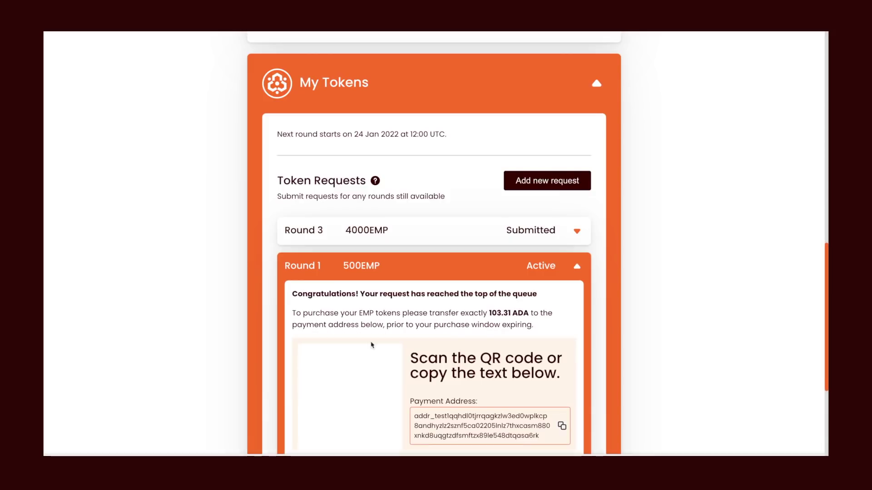
{"action": "scroll", "coordinate": [431, 315], "scroll_direction": "down", "scroll_amount": 2}
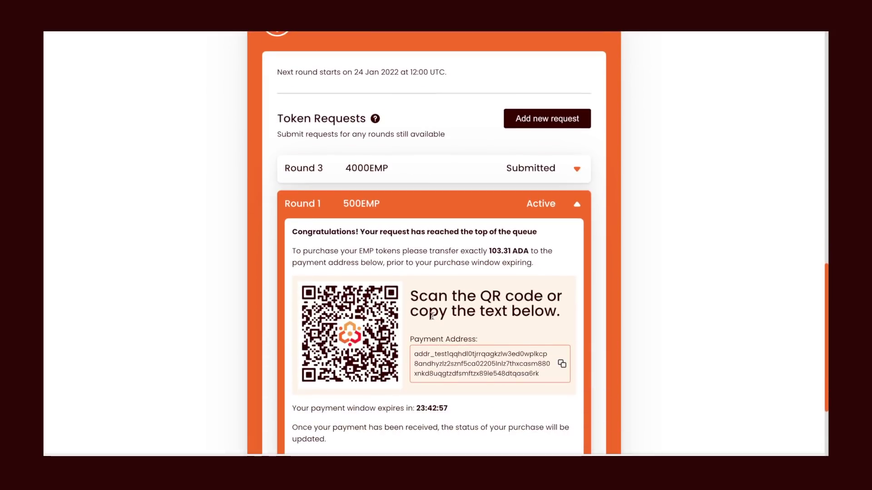
{"action": "scroll", "coordinate": [432, 317], "scroll_direction": "down", "scroll_amount": 1}
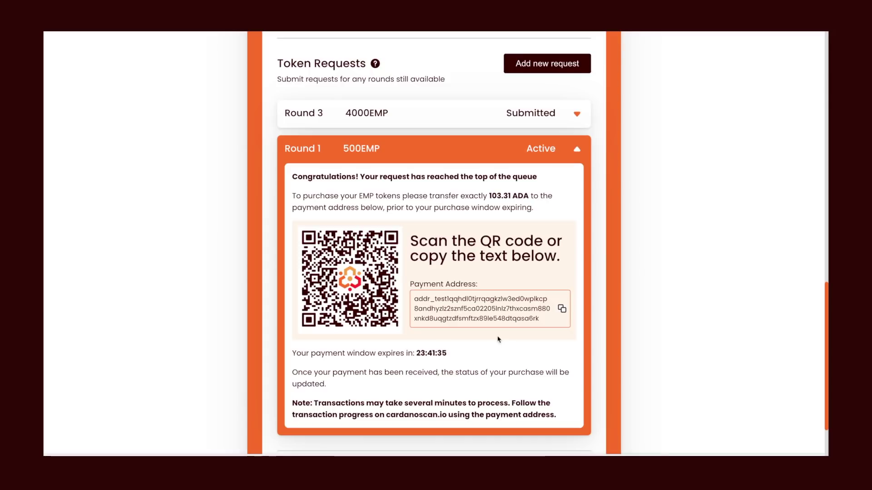
{"action": "left_click", "coordinate": [562, 309]}
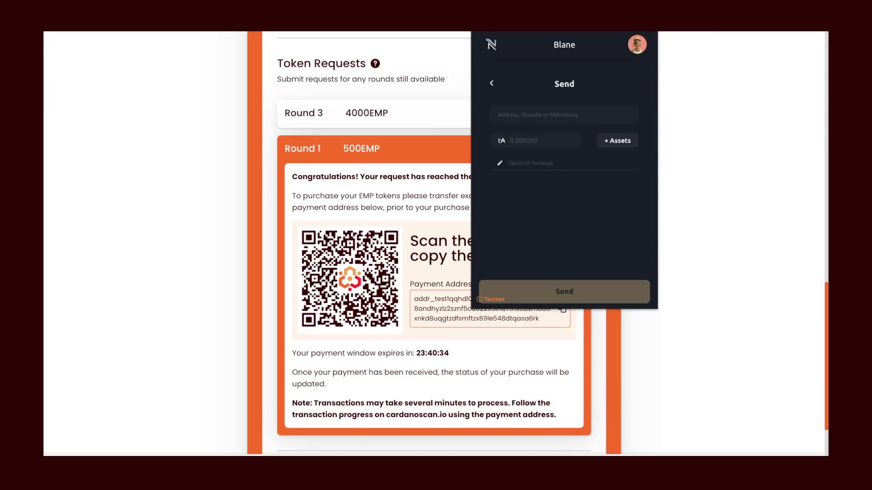
- In Nami, send 103.31 ADA to the pasted payment address, confirm, and close the wallet
{"action": "left_click", "coordinate": [553, 120]}
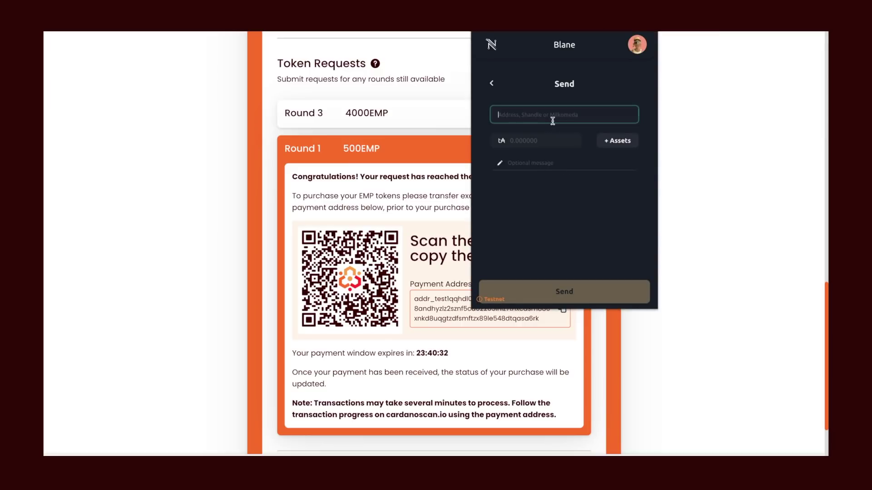
{"action": "key", "text": "ctrl+v"}
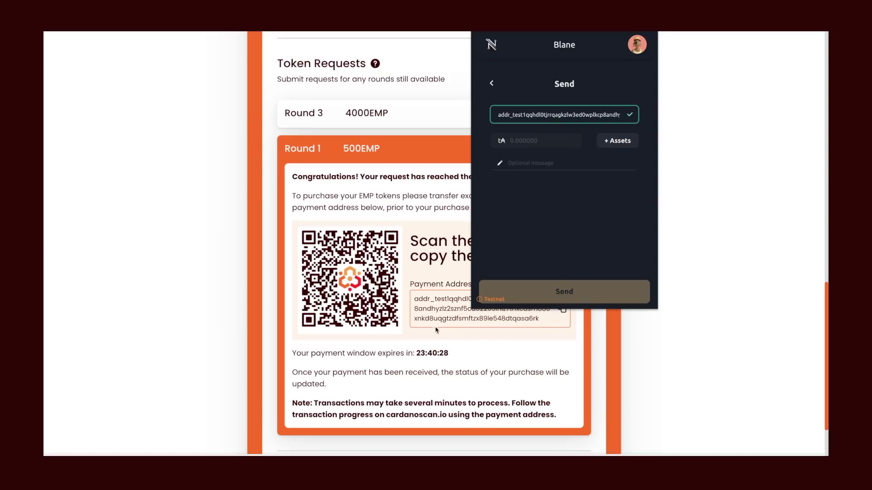
{"action": "left_click", "coordinate": [534, 143]}
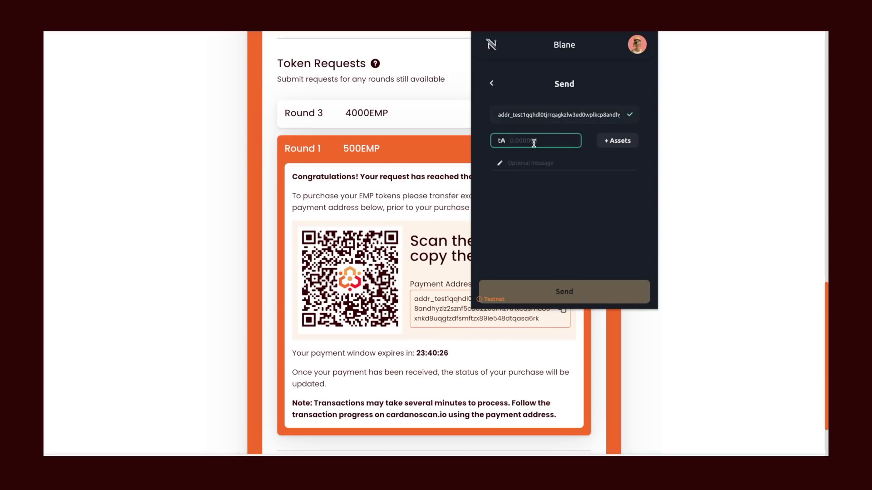
{"action": "type", "text": "103"}
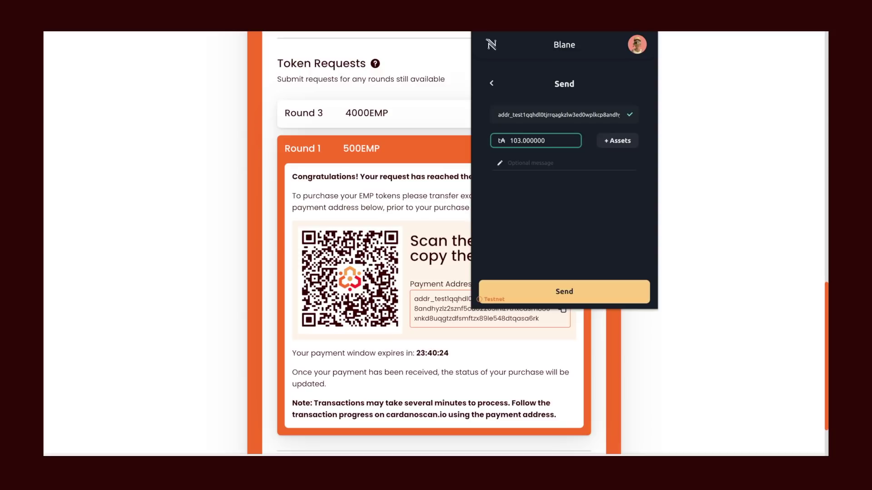
{"action": "type", "text": ".31"}
{"action": "left_click", "coordinate": [563, 301]}
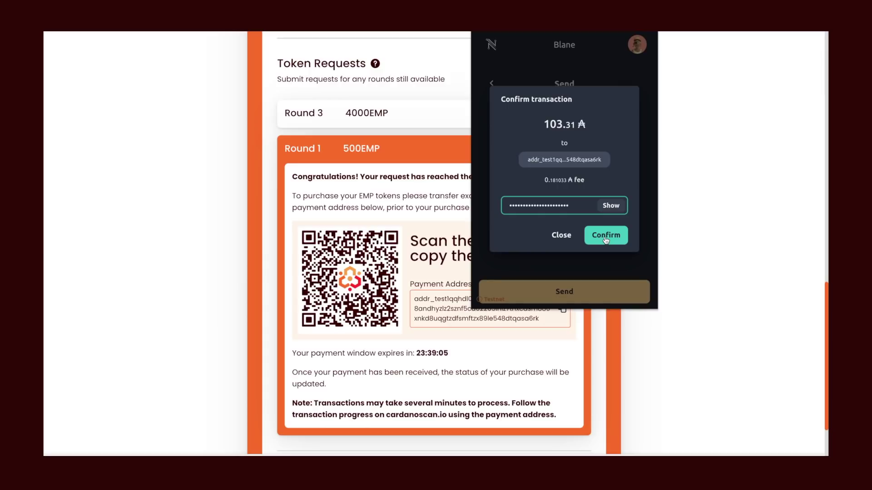
{"action": "left_click", "coordinate": [605, 239]}
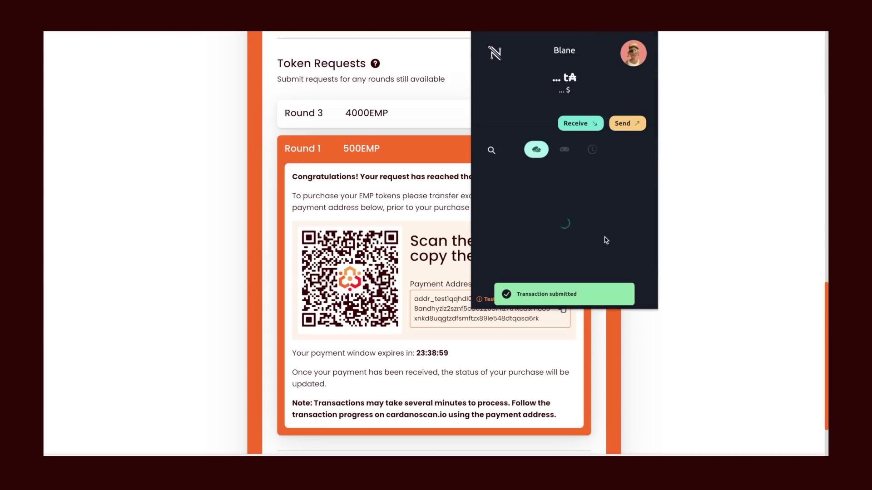
{"action": "left_click", "coordinate": [700, 193]}
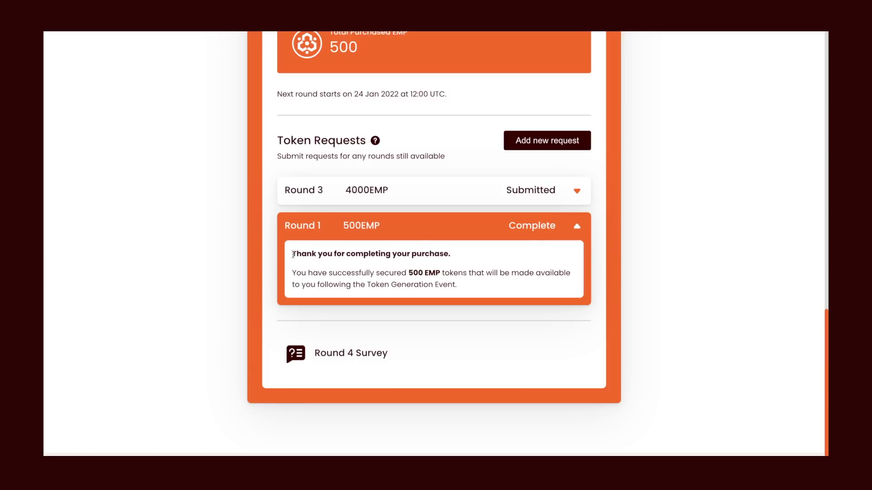
{"action": "left_click_drag", "start_coordinate": [293, 255], "coordinate": [435, 266]}
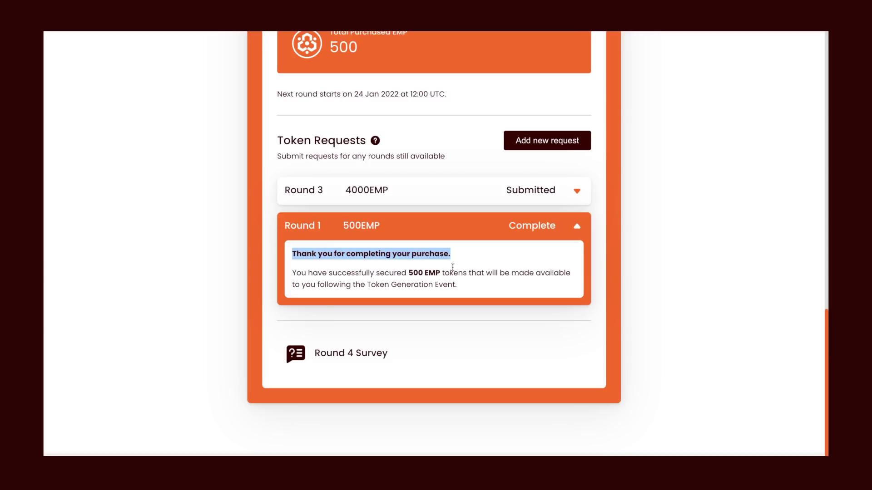
{"action": "scroll", "coordinate": [453, 267], "scroll_direction": "up", "scroll_amount": 2}
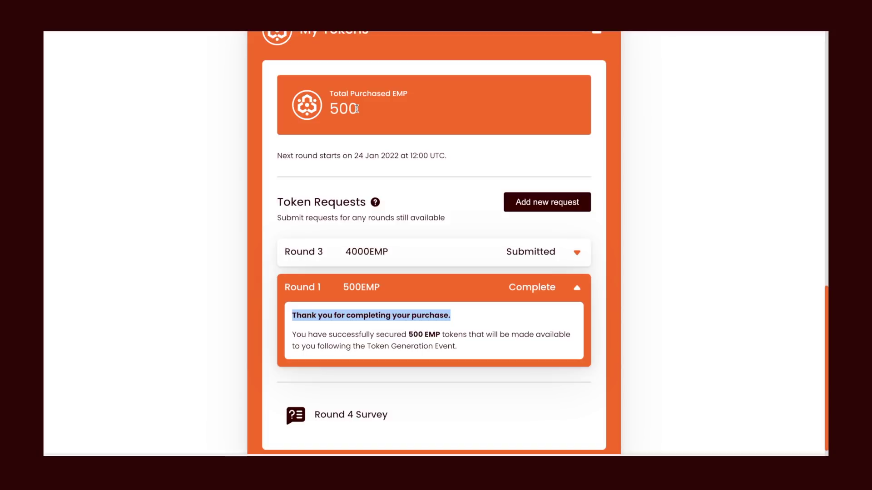
{"action": "left_click", "coordinate": [358, 110]}
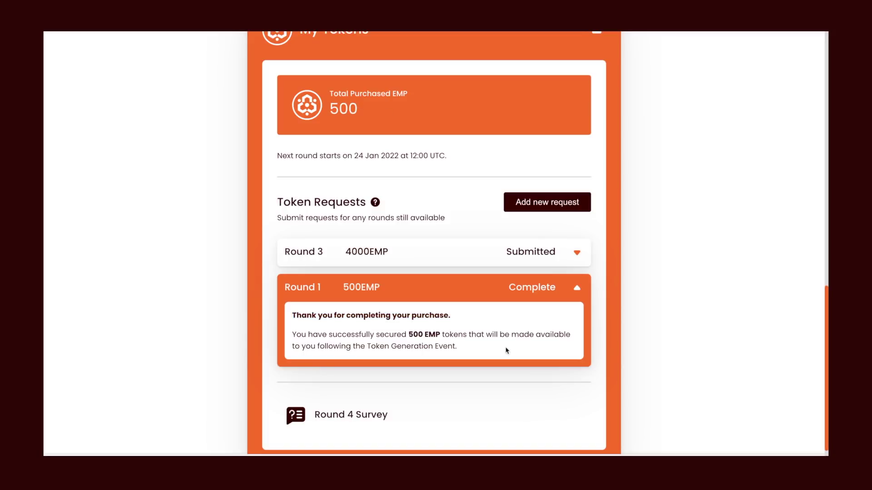
- Collapse the Round 1 500EMP Complete row to its summary
{"action": "left_click", "coordinate": [491, 297]}
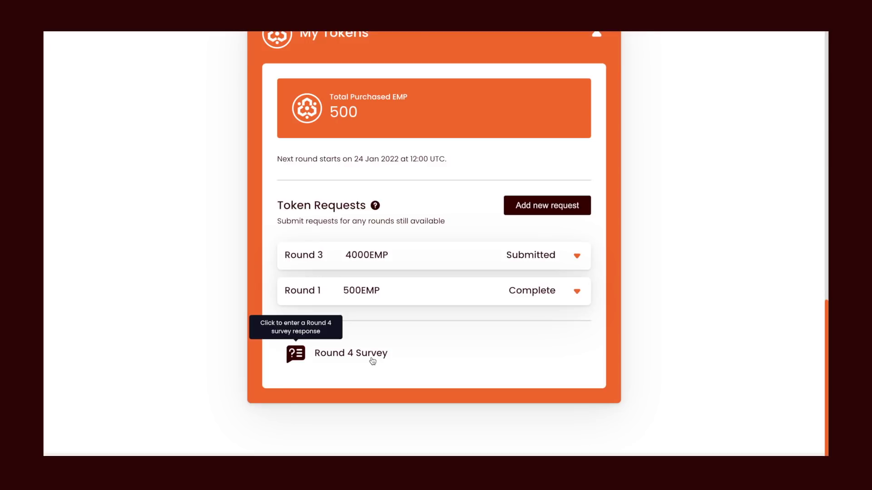
{"action": "scroll", "coordinate": [373, 361], "scroll_direction": "up", "scroll_amount": 1}
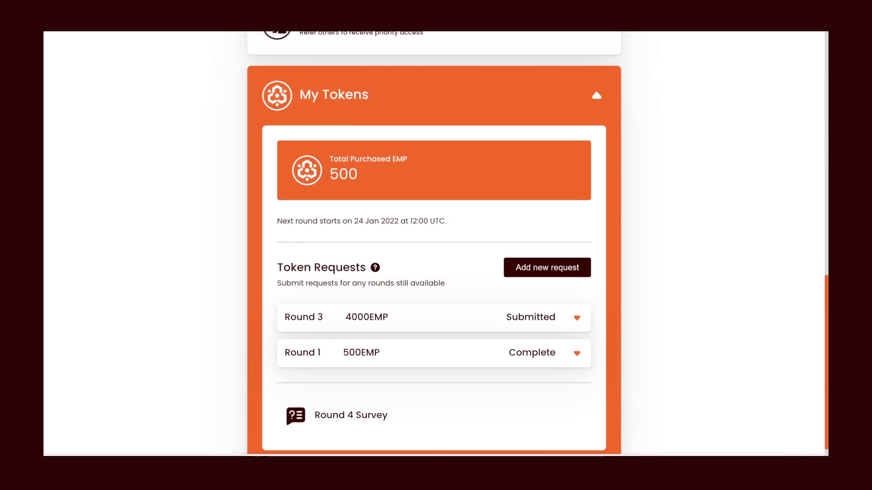